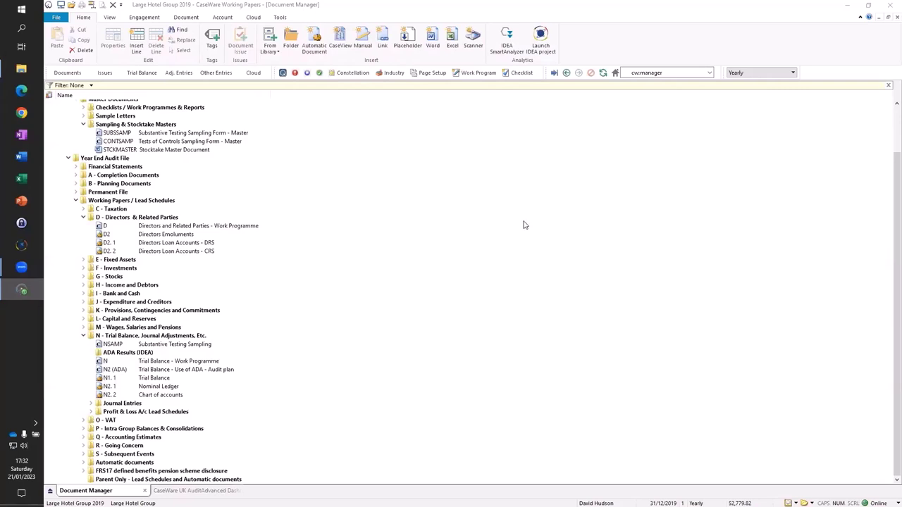
Step: Export the engagement data to CaseWare IDEA in the Working Papers Test\Analytics folder, removing entries marked for deletion
left_click(141, 18)
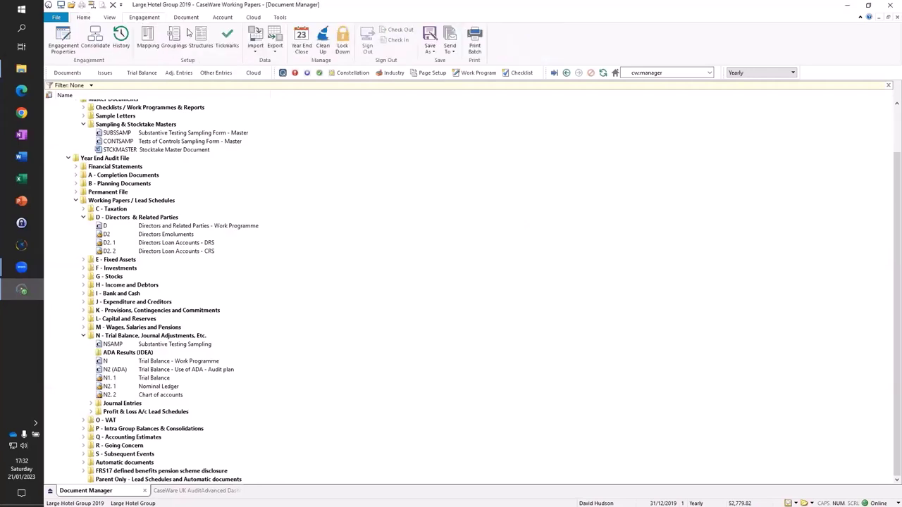
left_click(274, 49)
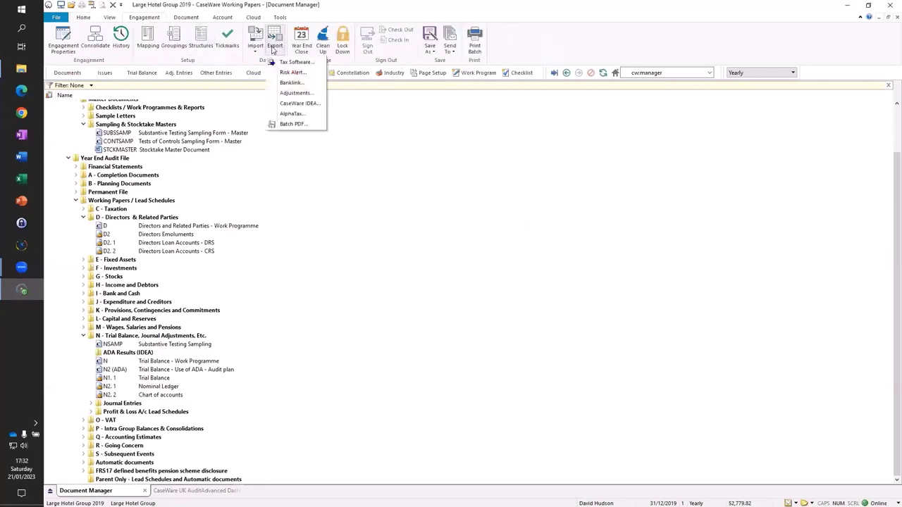
left_click(292, 104)
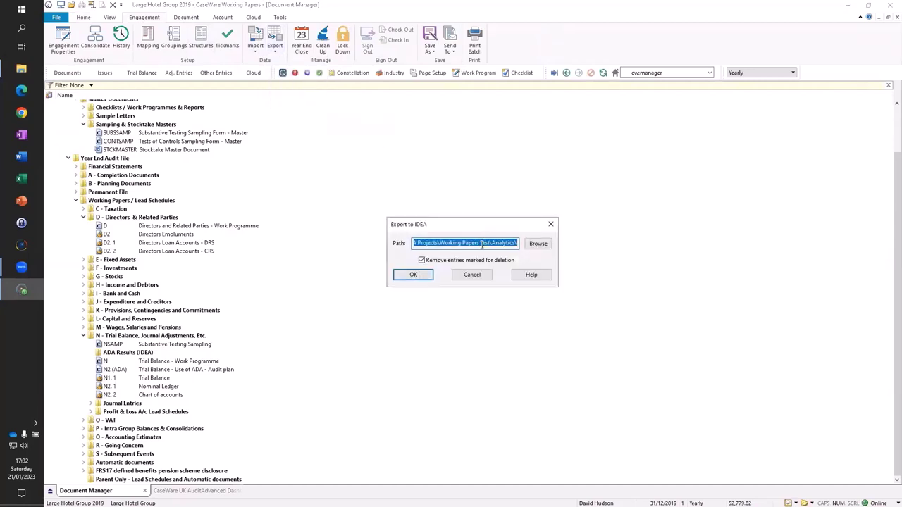
left_click(421, 275)
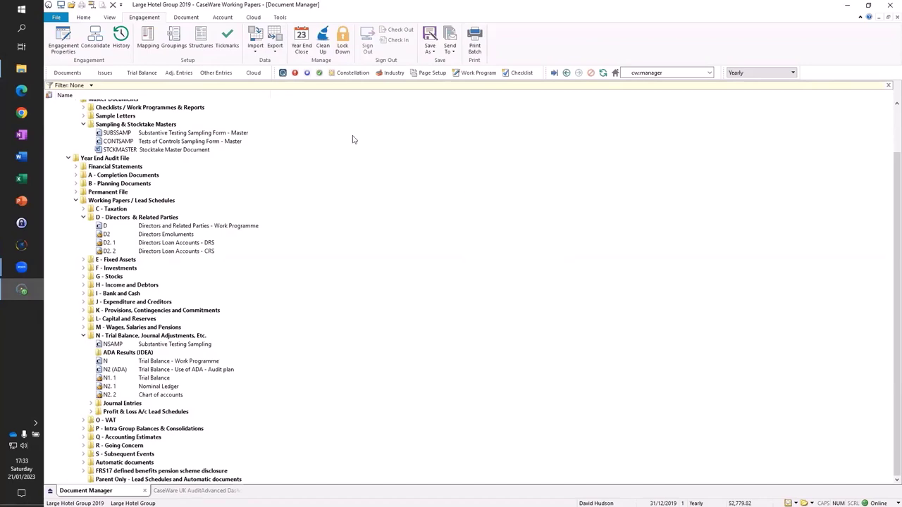
Step: Launch IDEA SmartAnalyzer with C:\IDEA Projects\Working Papers Test as the associated working folder
left_click(83, 17)
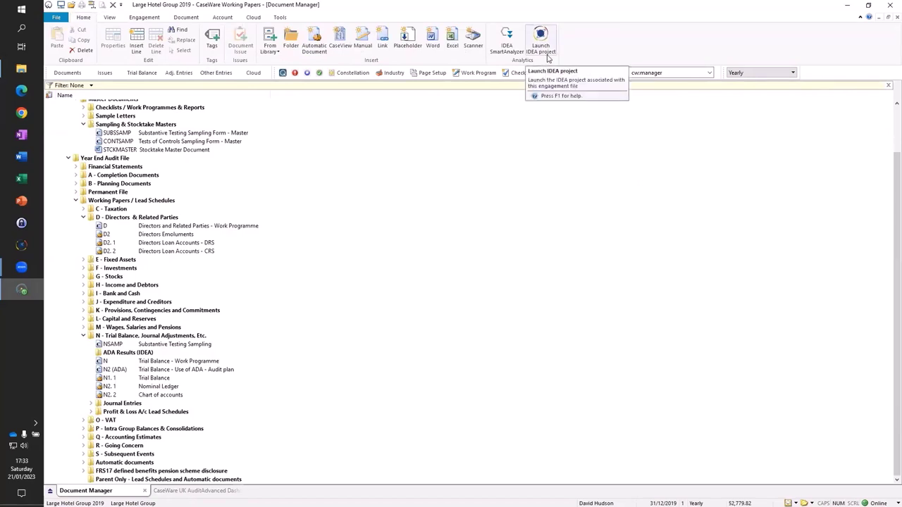
left_click(514, 55)
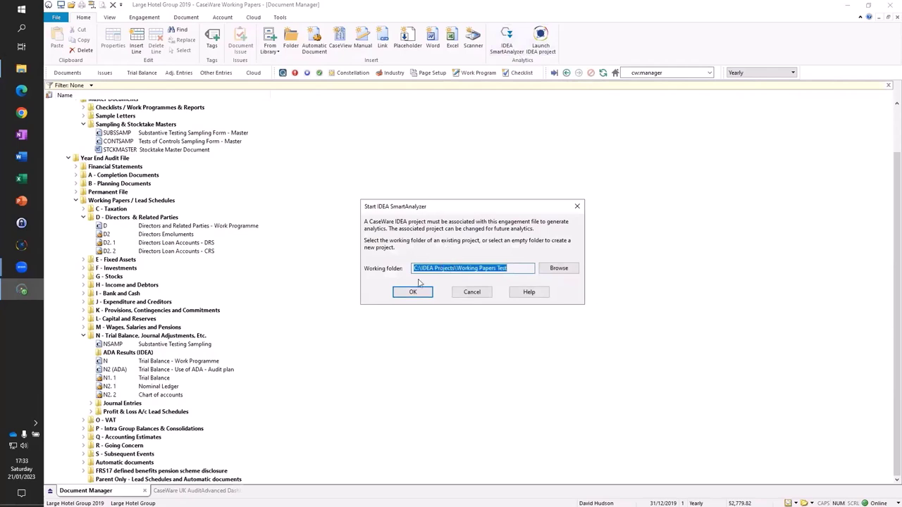
left_click(411, 293)
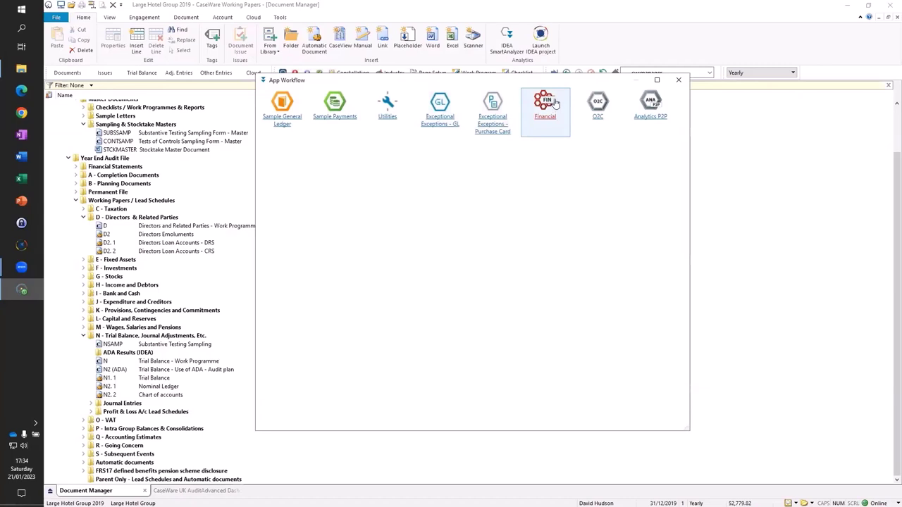
Step: Open the Financial app and review its description of available audit tests, returning to the workflow
left_click(550, 107)
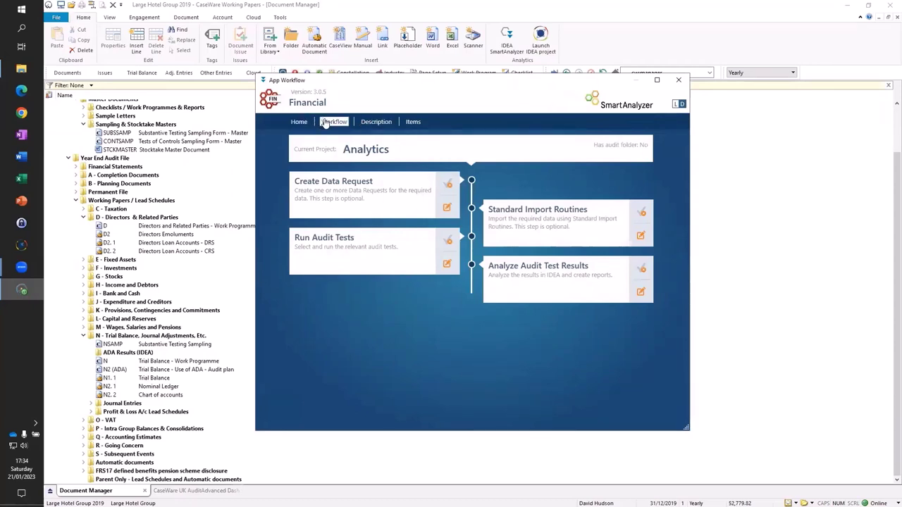
left_click(377, 123)
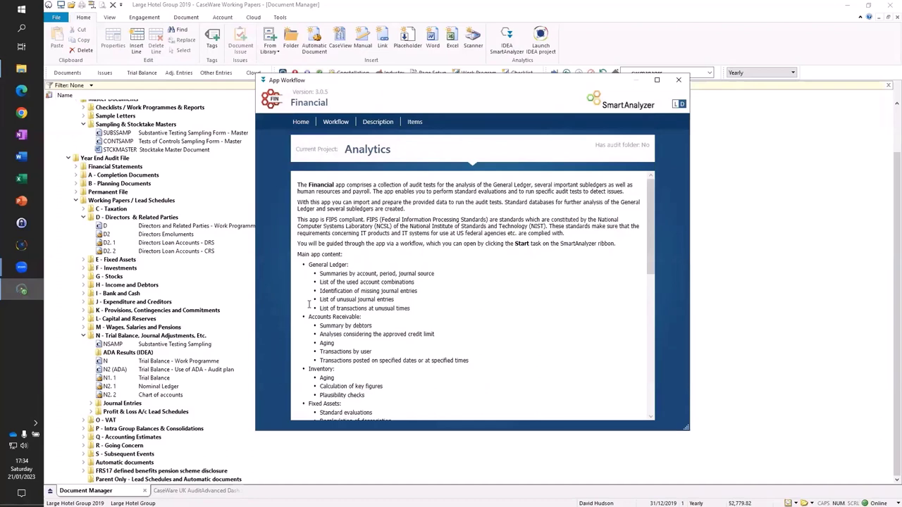
left_click(333, 124)
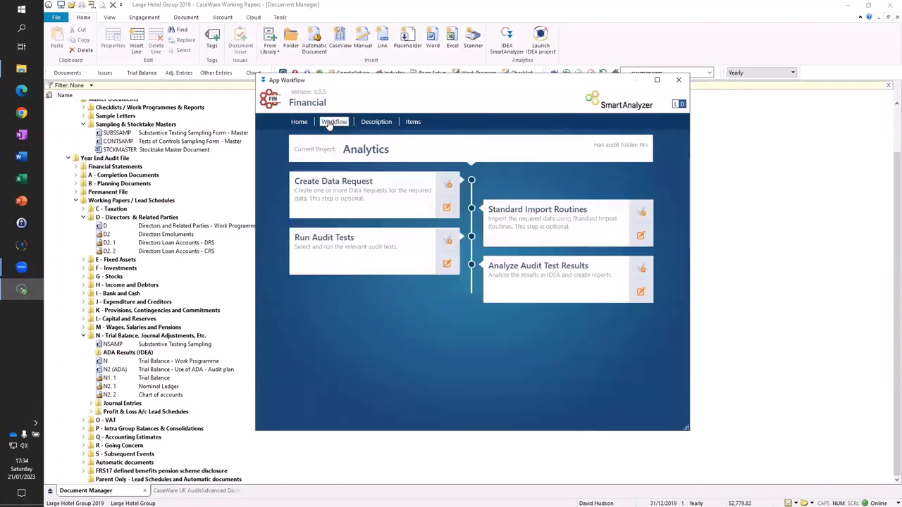
Step: Create a generic data request document for the Financial app's General Ledger data
left_click(349, 184)
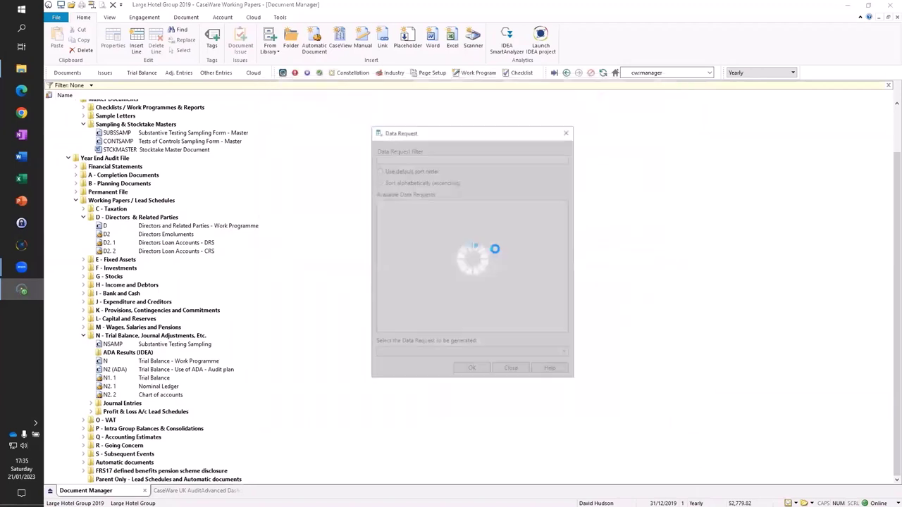
left_click(399, 211)
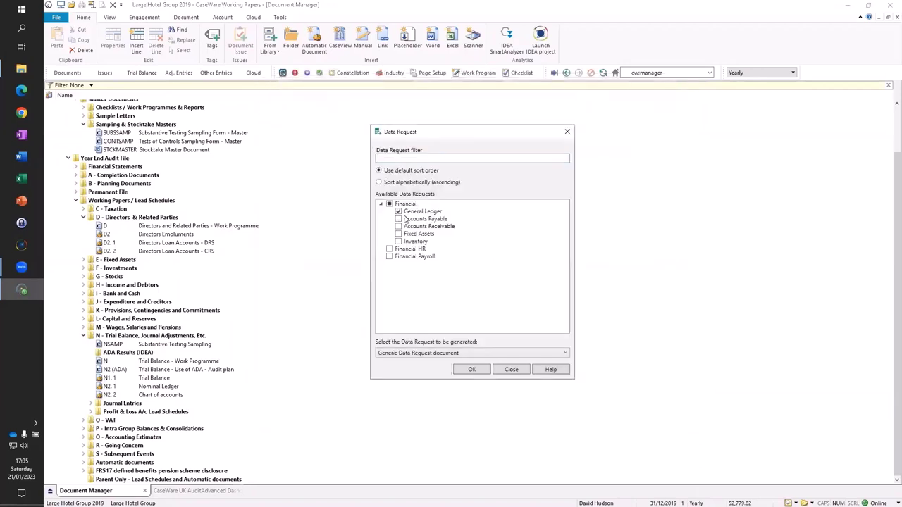
left_click(473, 370)
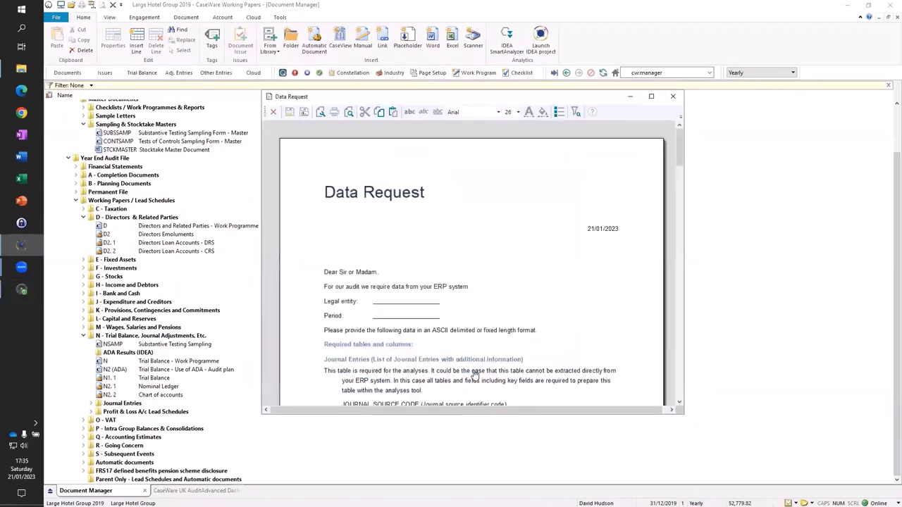
Step: Review the journal entry tables and columns required in the data request, and close the report without saving it
scroll(464, 173, "down", 5)
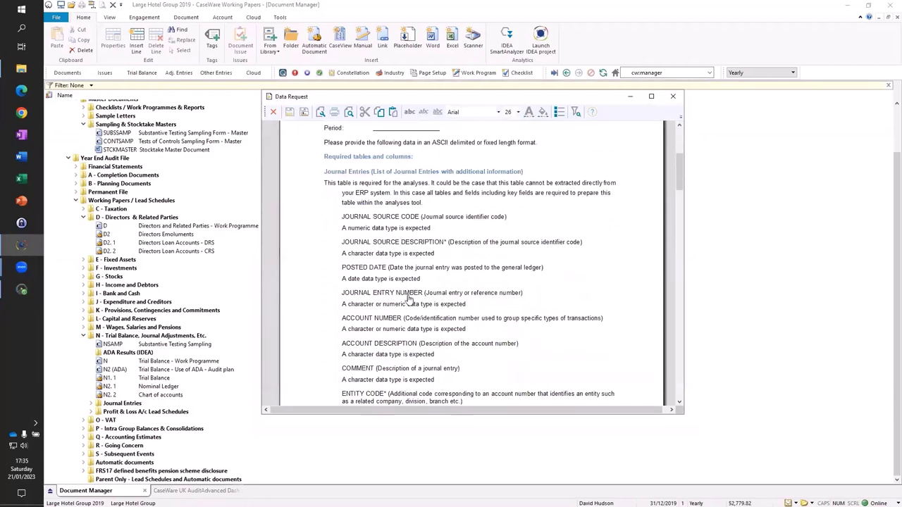
scroll(407, 296, "down", 3)
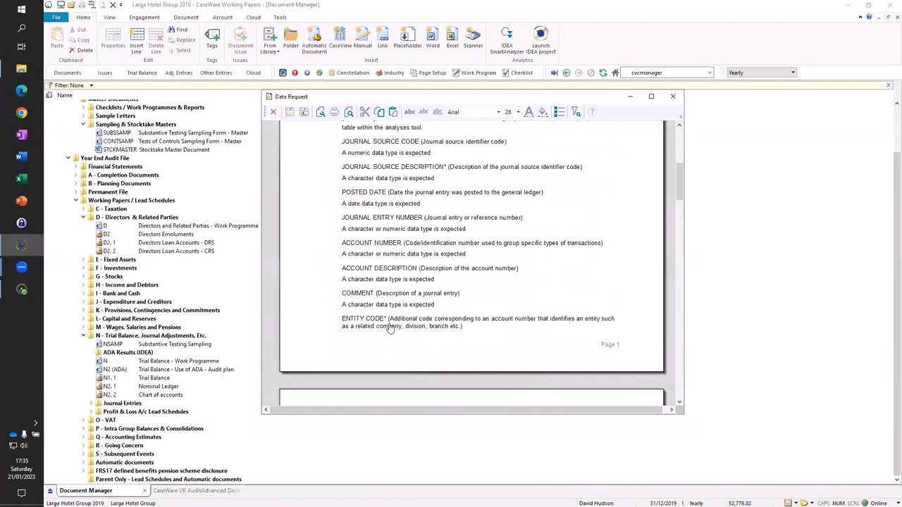
scroll(389, 329, "up", 3)
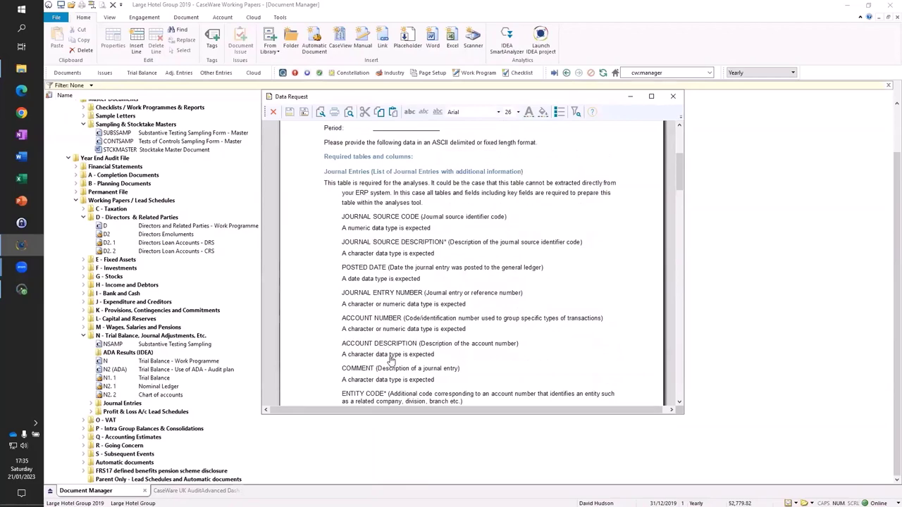
scroll(467, 390, "down", 10)
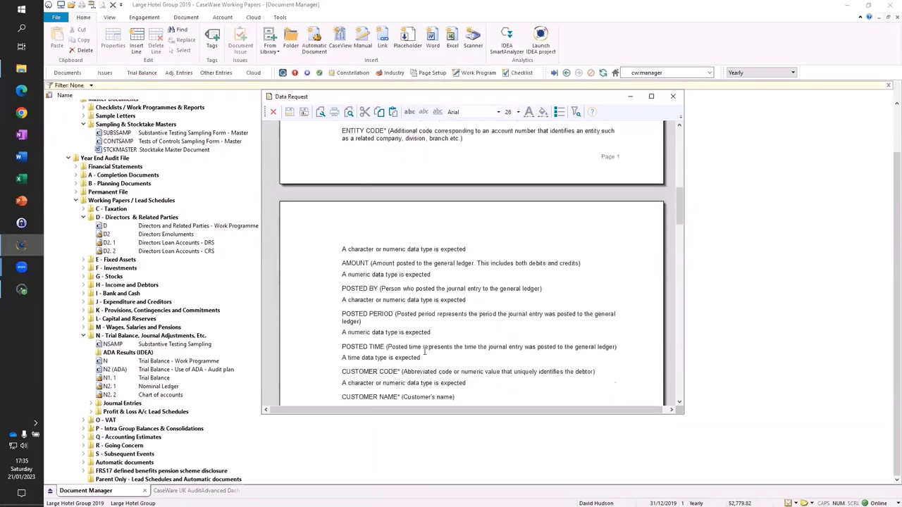
scroll(401, 365, "down", 2)
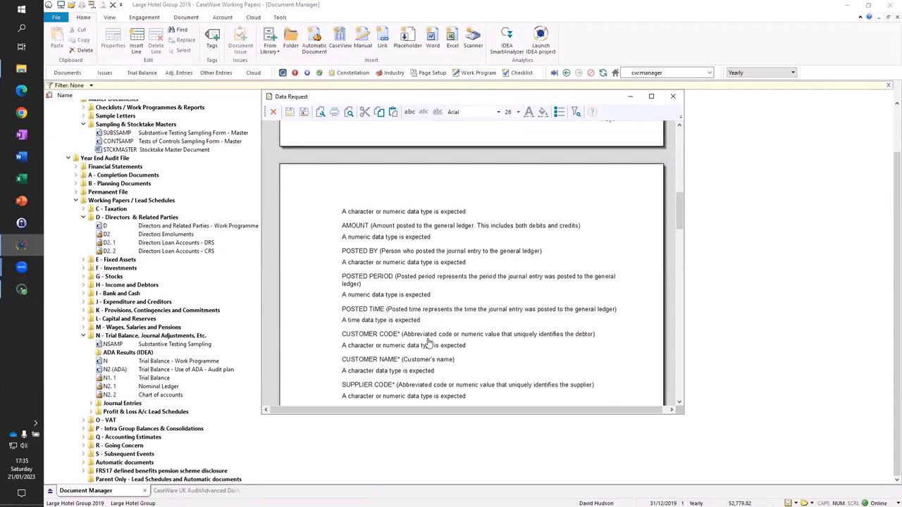
left_click(673, 96)
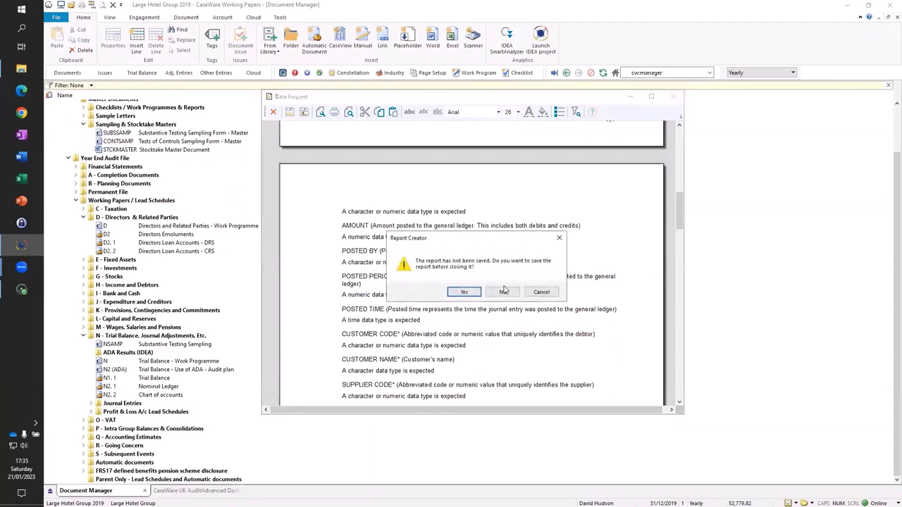
left_click(504, 290)
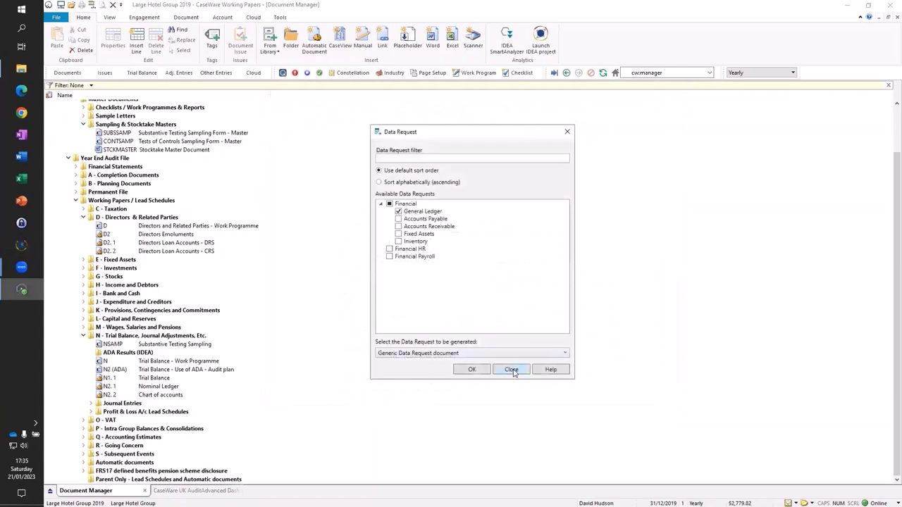
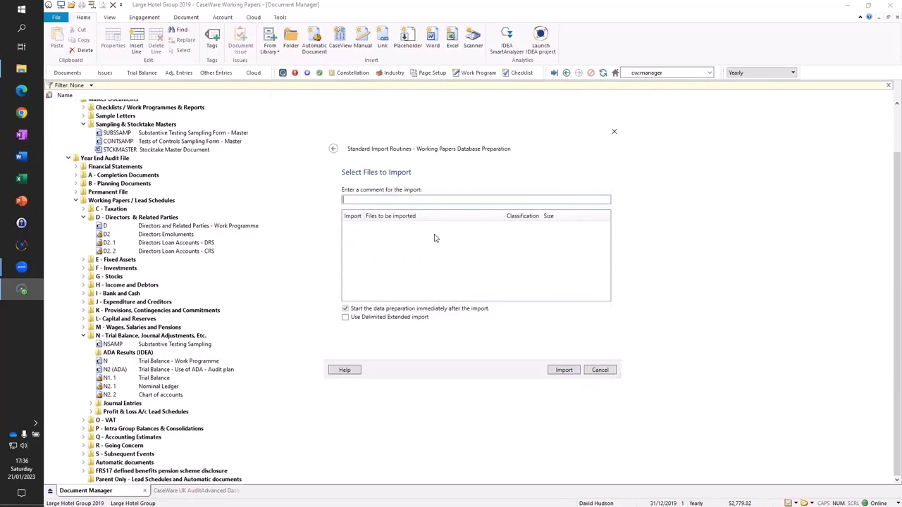
Step: Import Large Hotel Group 2019GL.IMD, 2019AM.IMD and 2019SH.IMD as journal entries, trial balance and document manager through the Working Papers Database Preparation routine
left_click(563, 370)
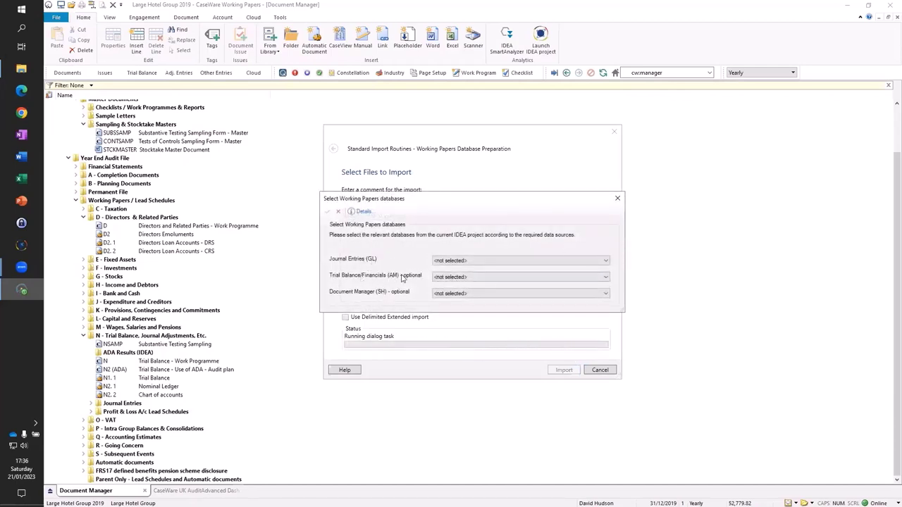
left_click(465, 260)
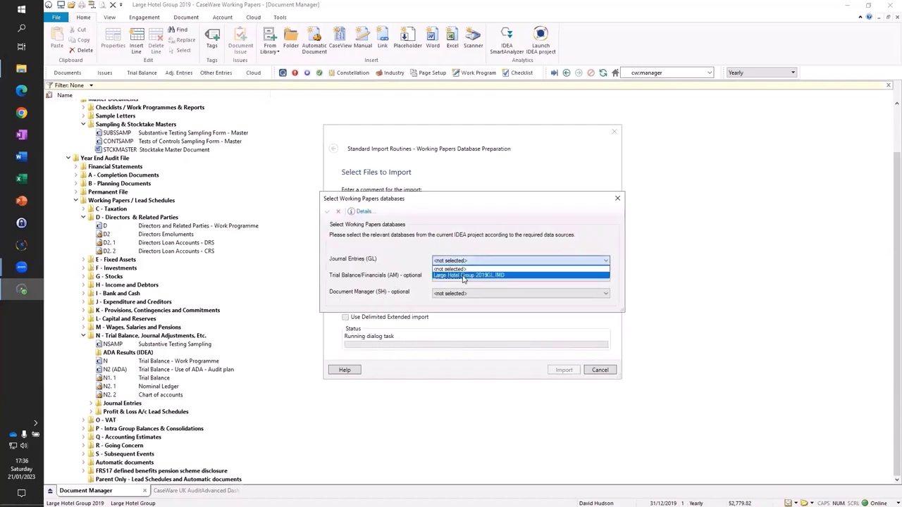
left_click(464, 276)
left_click(463, 278)
left_click(465, 286)
left_click(459, 293)
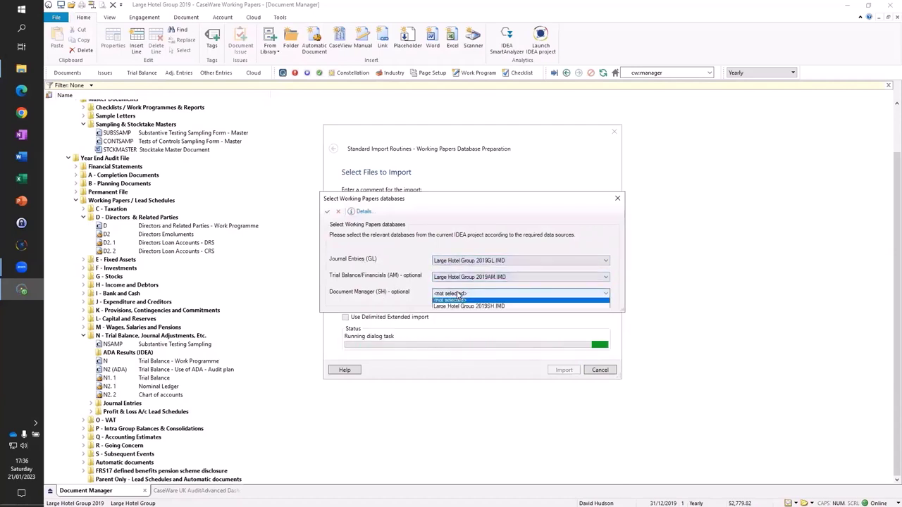
left_click(461, 309)
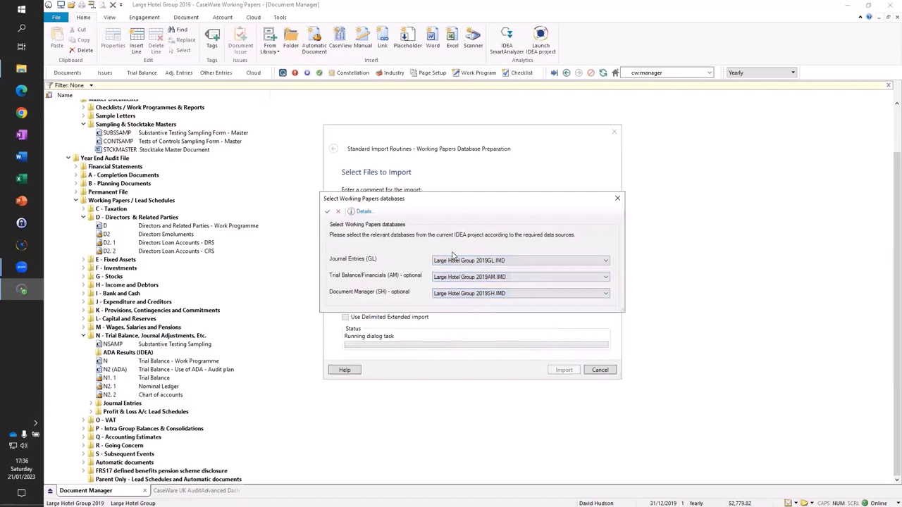
left_click(327, 212)
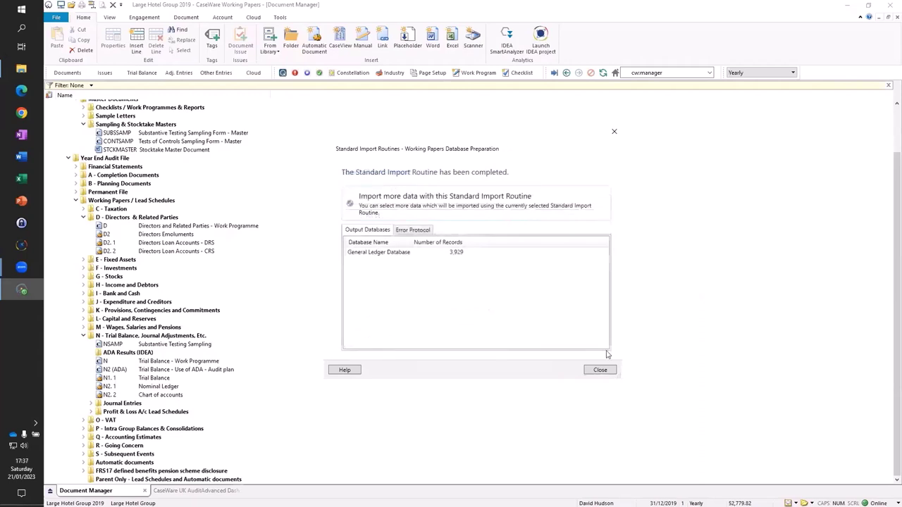
left_click(592, 372)
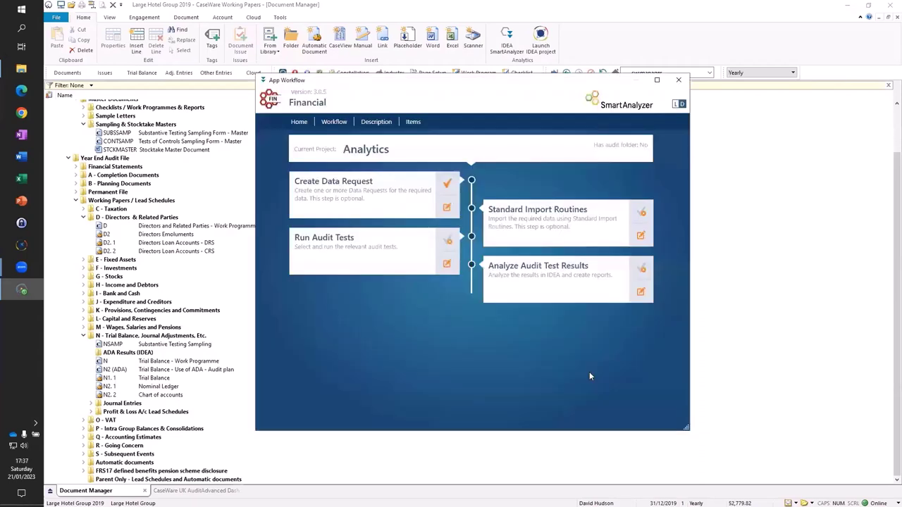
Step: Mark the Standard Import Routines stage of the Financial workflow as Completed
left_click(642, 213)
left_click(393, 256)
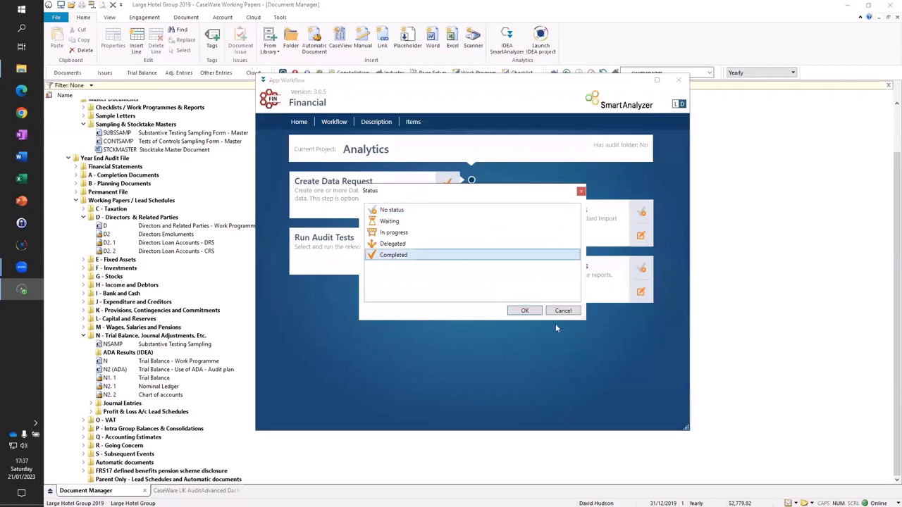
left_click(530, 312)
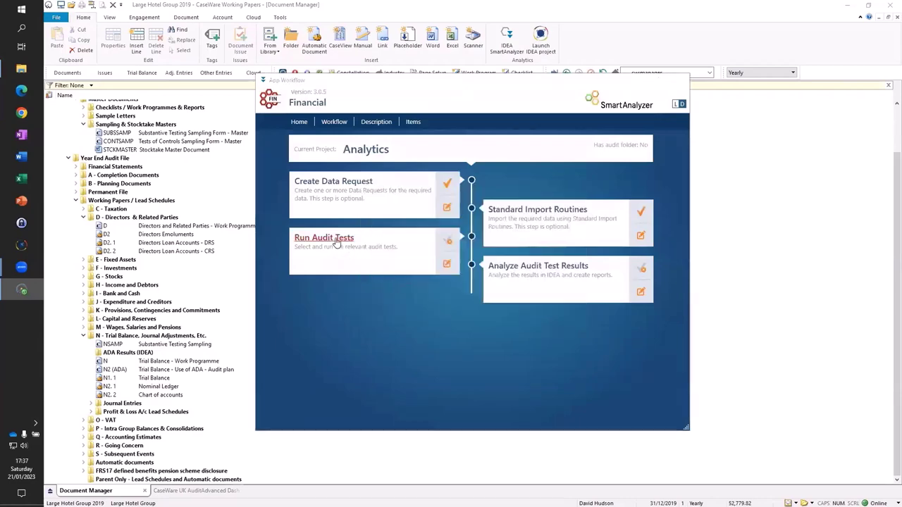
Step: Open the audit tests and select Out of Balance Journal Entries, Duplicate Journal Entries and Journal Entries with Rounded Amounts
left_click(331, 238)
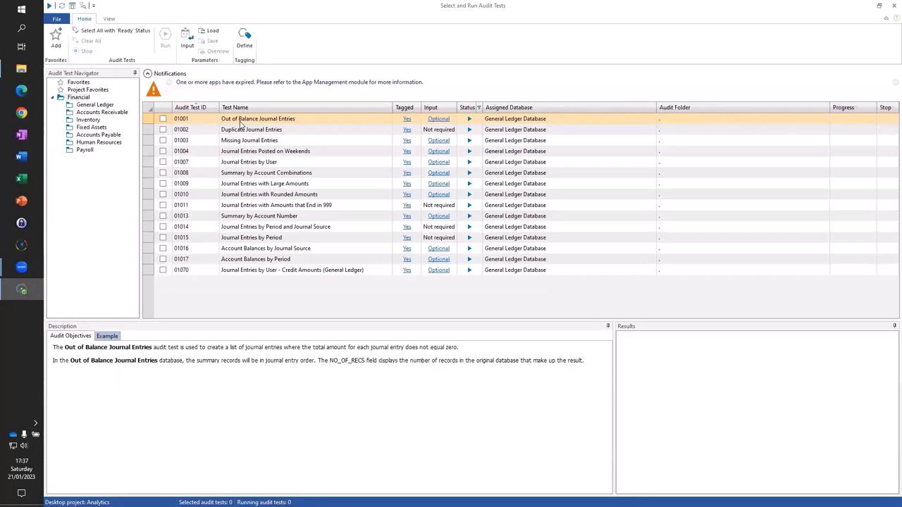
left_click(163, 118)
left_click(163, 130)
left_click(163, 194)
Step: Check the base number parameter of the rounded amounts test without changing it, and run the selected audit tests
left_click(436, 196)
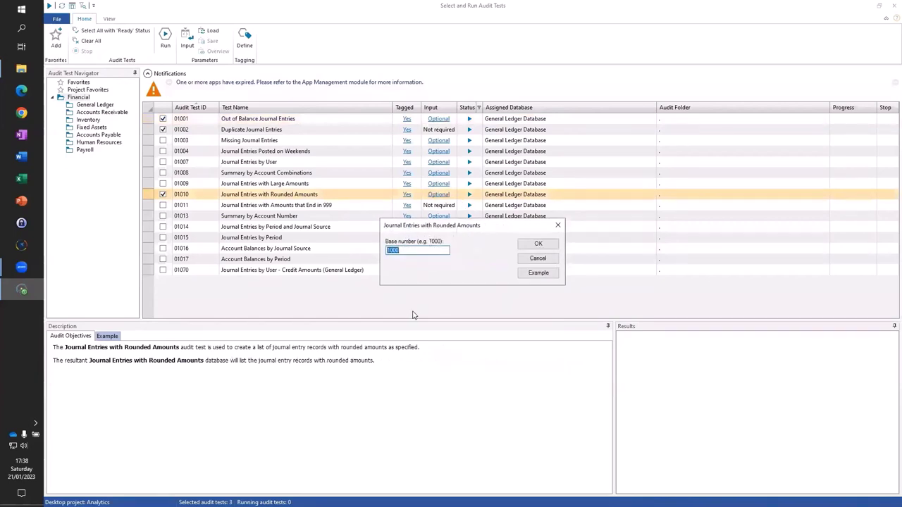
left_click(534, 261)
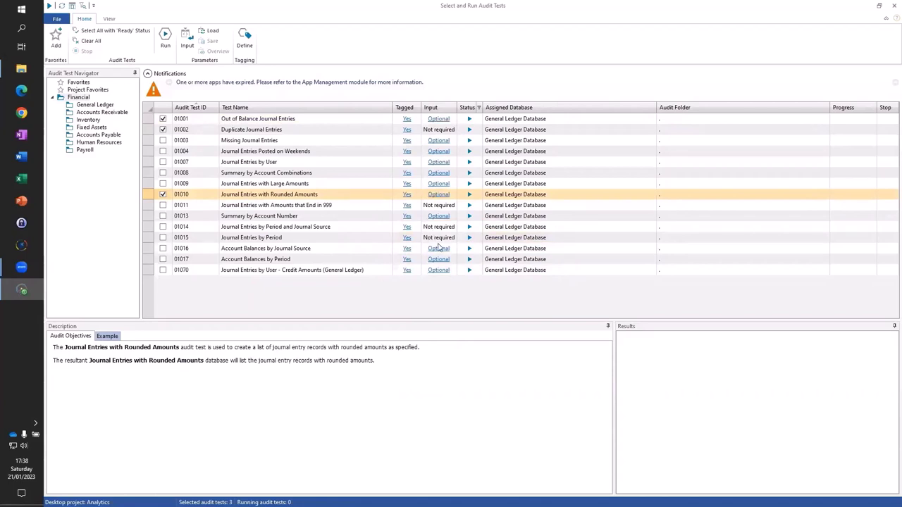
left_click(167, 36)
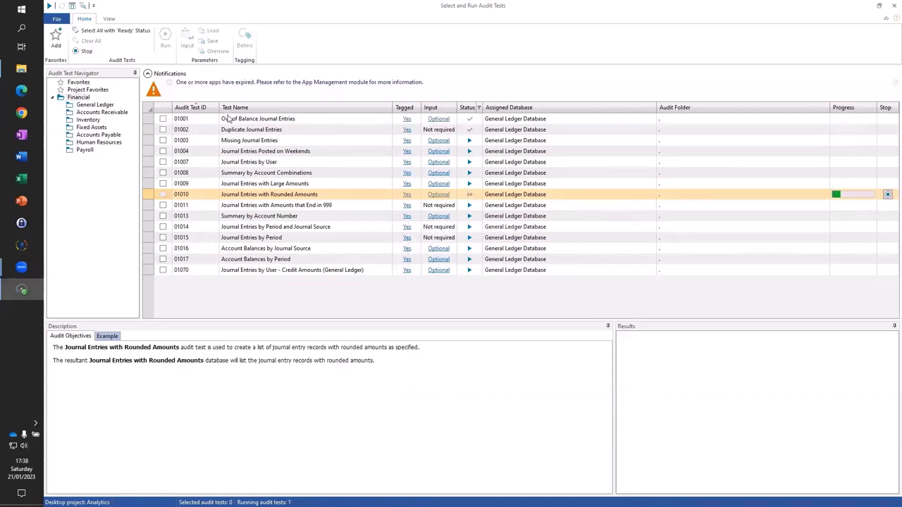
Step: Examine the results of the Out of Balance Journal Entries test and its input parameters and worked example
left_click(228, 118)
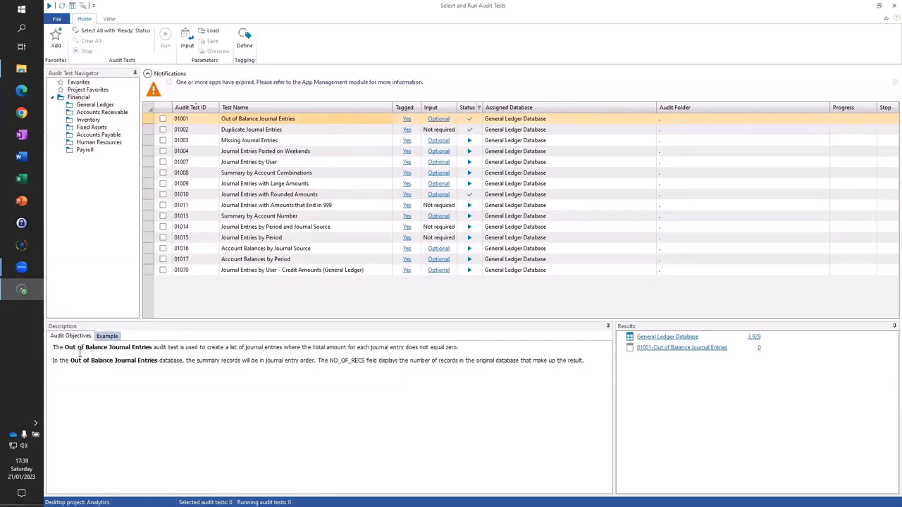
left_click(110, 338)
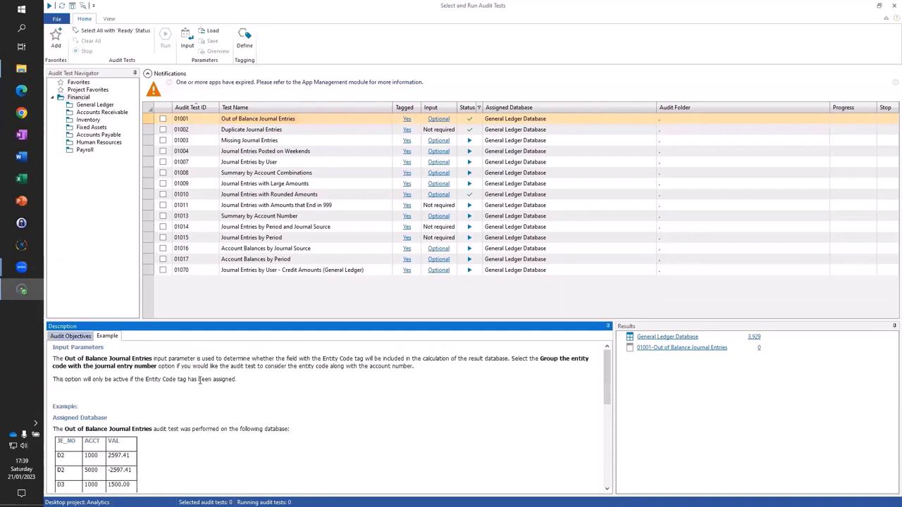
Step: Read the remaining worked example of the Out of Balance Journal Entries test, including its tagged fields, user input parameters and results
scroll(90, 367, "down", 3)
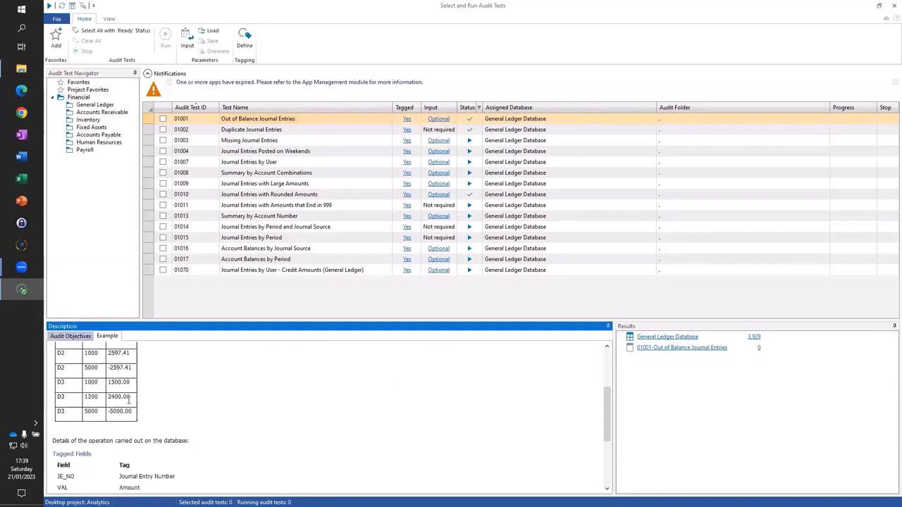
scroll(129, 397, "down", 3)
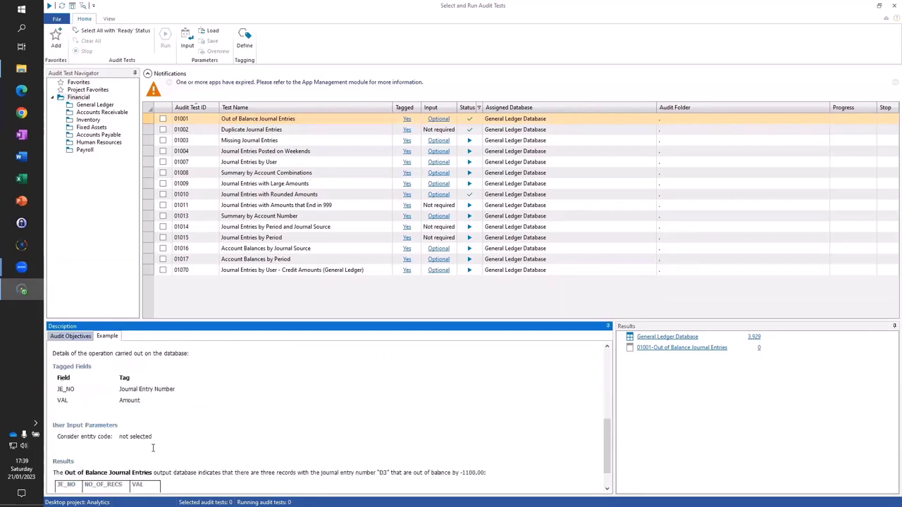
scroll(153, 448, "down", 1)
scroll(240, 403, "up", 3)
scroll(240, 403, "up", 4)
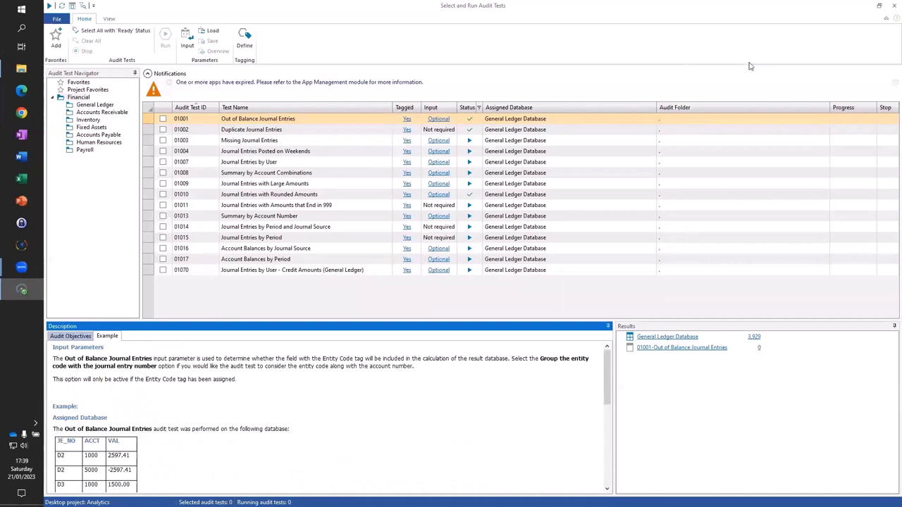
Step: Close the audit tests and mark the Run Audit Tests stage of the Financial workflow as Completed
left_click(890, 9)
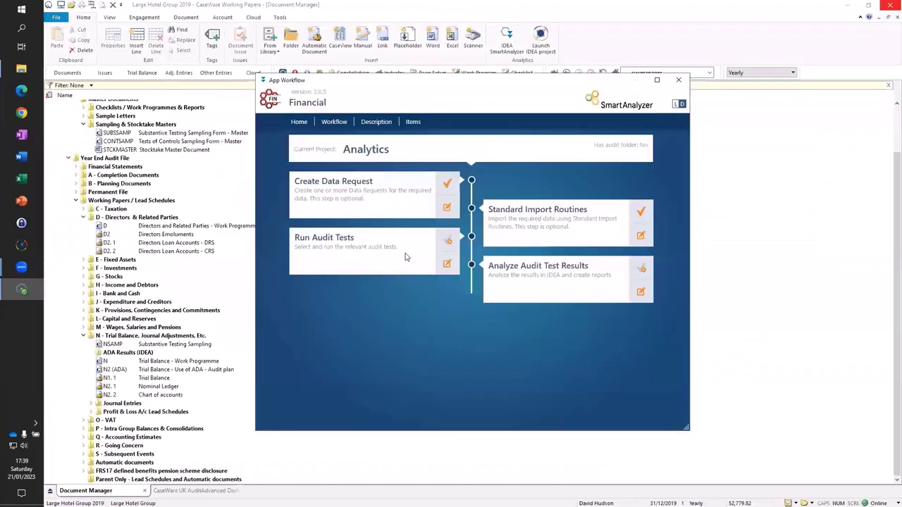
left_click(448, 242)
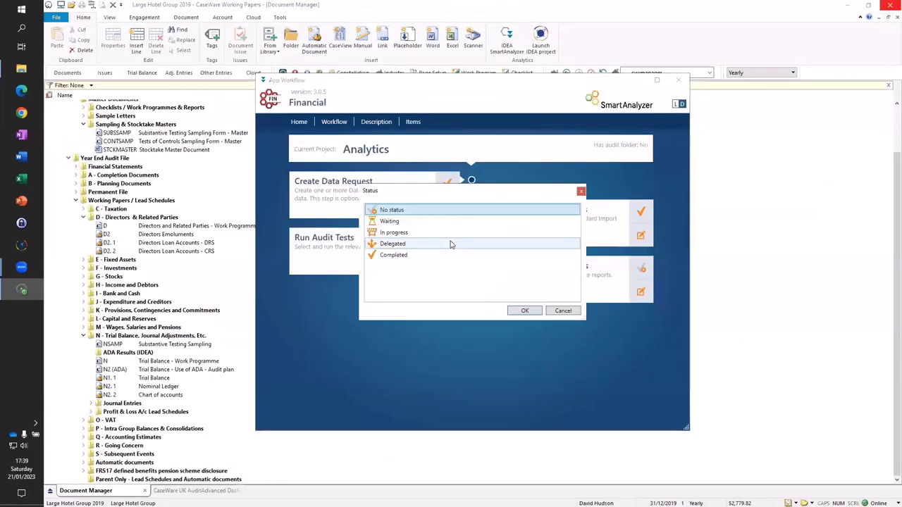
left_click(384, 255)
left_click(534, 311)
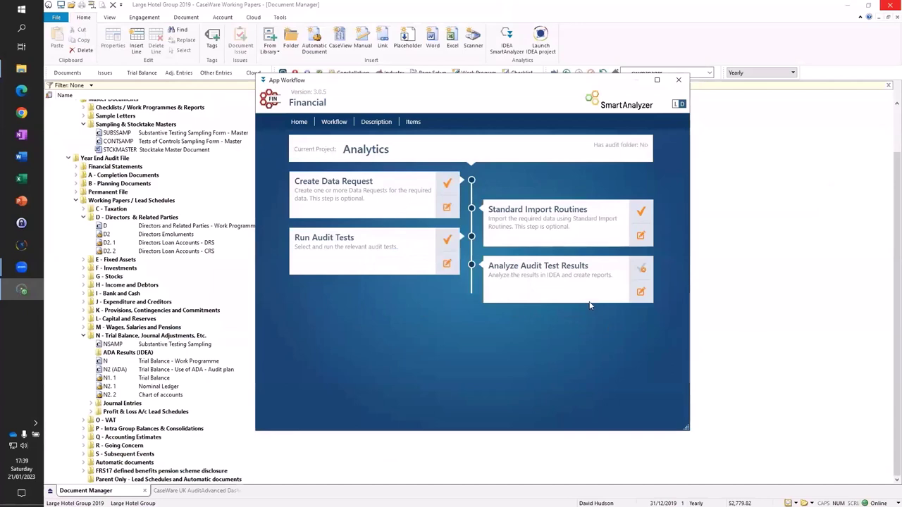
Step: Open the audit test results and export the rounded amounts, duplicate and out of balance journal entry results to Excel in the default folder
left_click(493, 267)
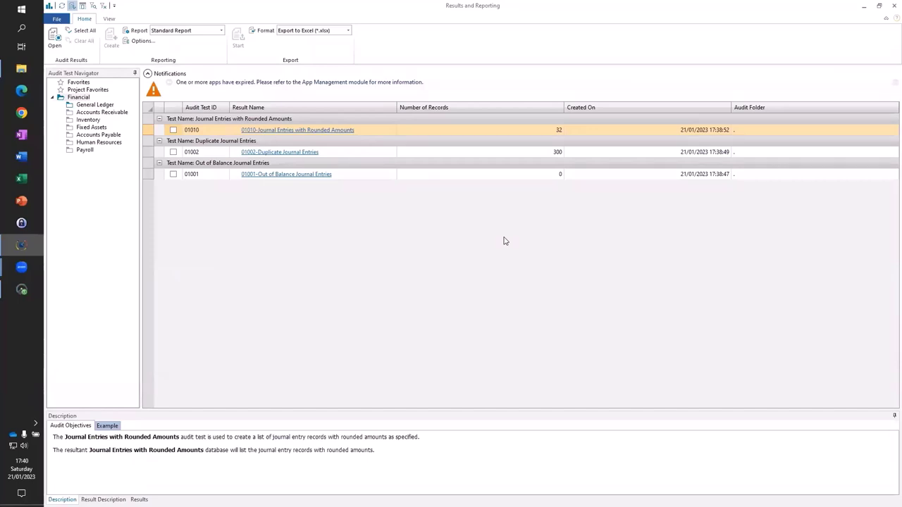
left_click(173, 131)
left_click(174, 153)
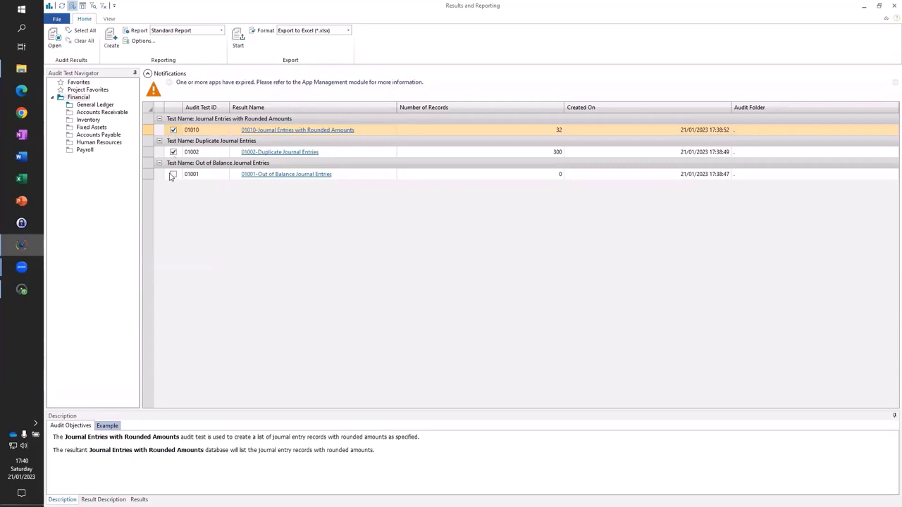
left_click(173, 175)
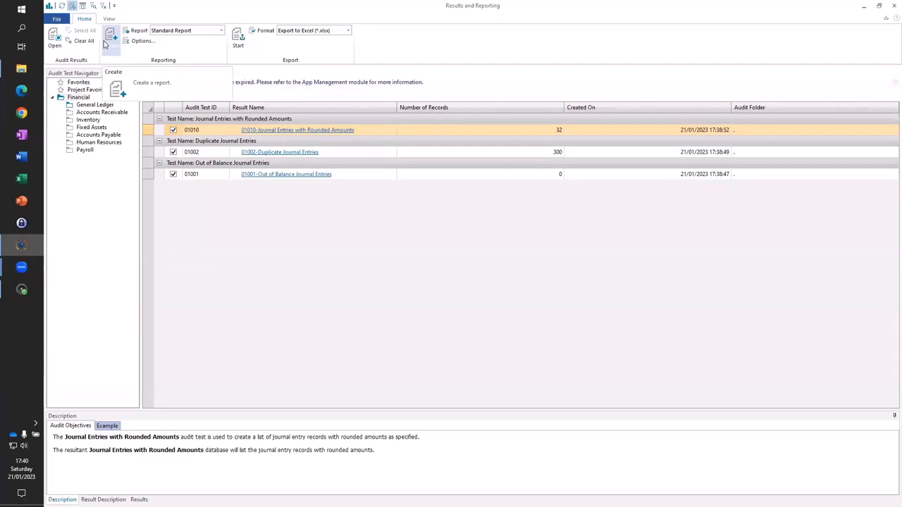
left_click(235, 44)
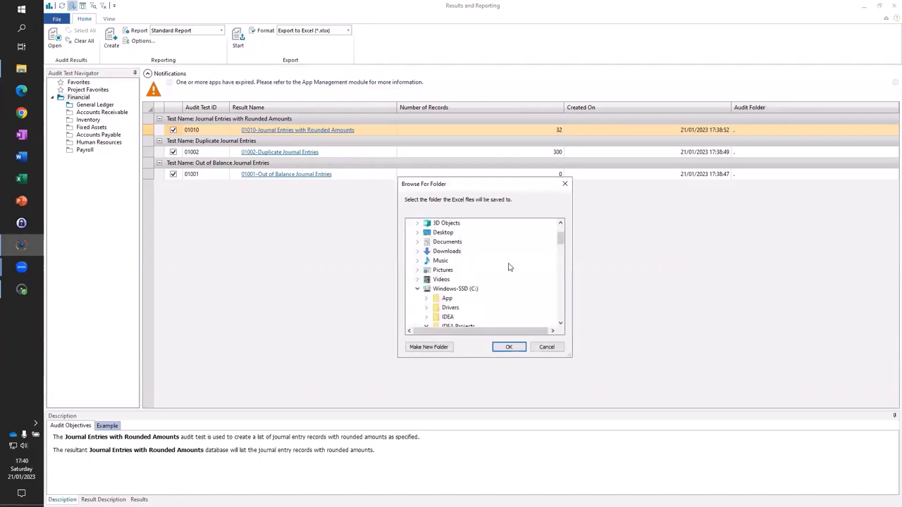
left_click(507, 347)
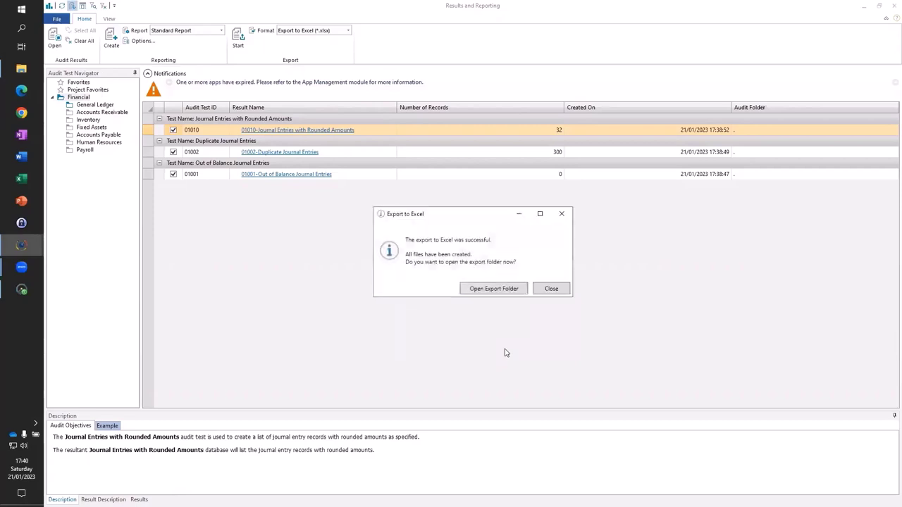
Step: Open the export folder and review the Overview and JE with Rounded Amounts sheets of Journal Entries with Rounded Amounts.xlsx, closing the workbook when done
left_click(493, 290)
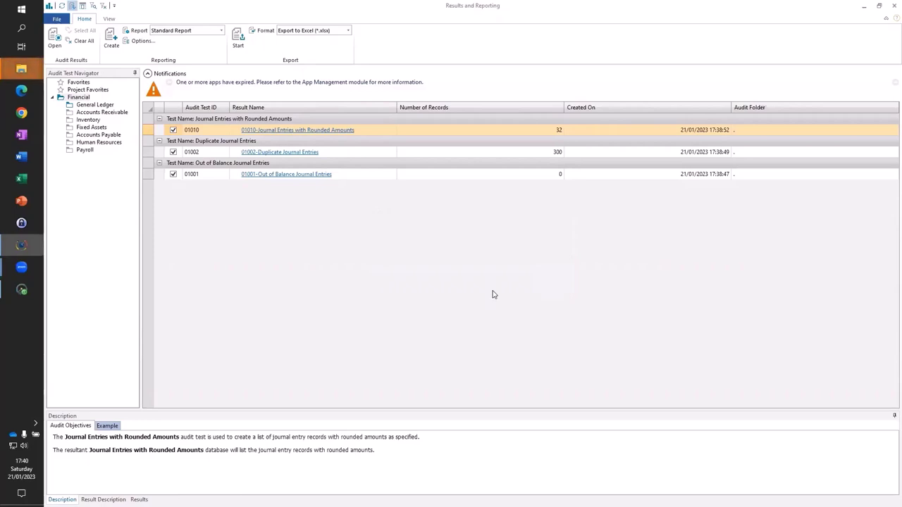
mouse_move(21, 68)
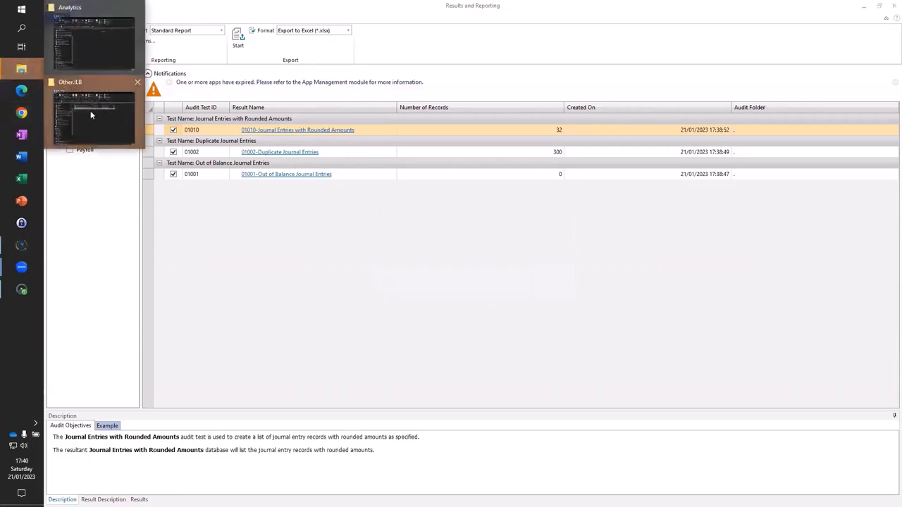
left_click(99, 85)
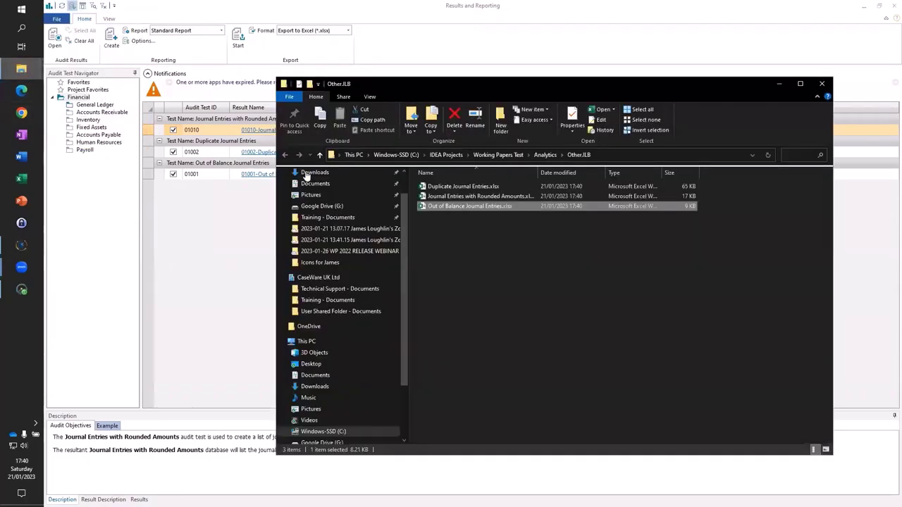
left_click(462, 196)
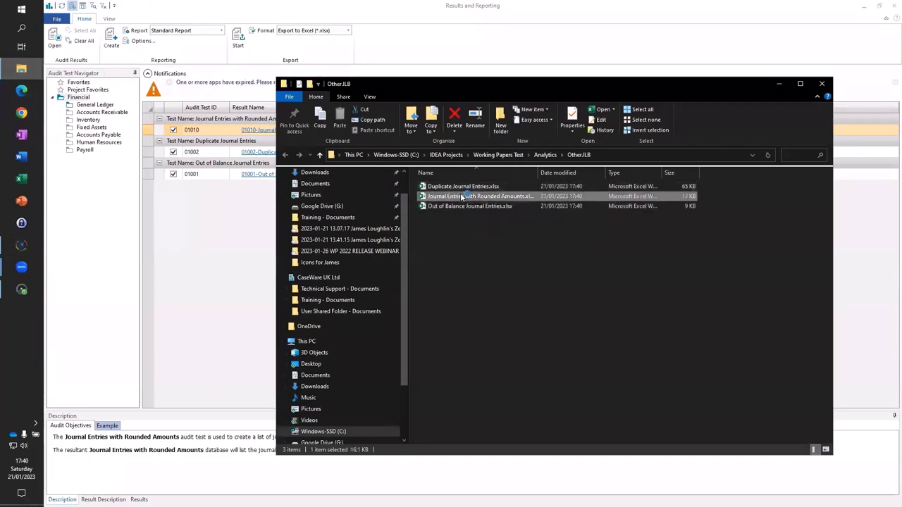
double_click(462, 197)
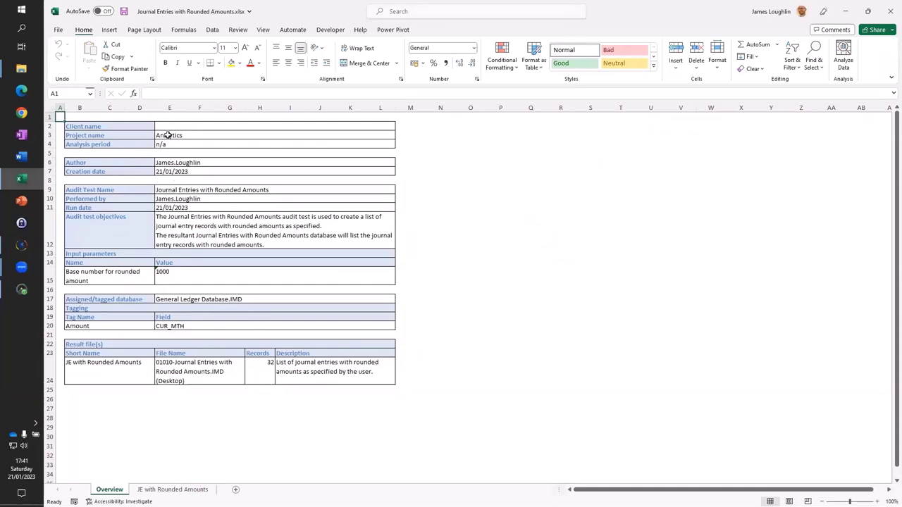
left_click(173, 489)
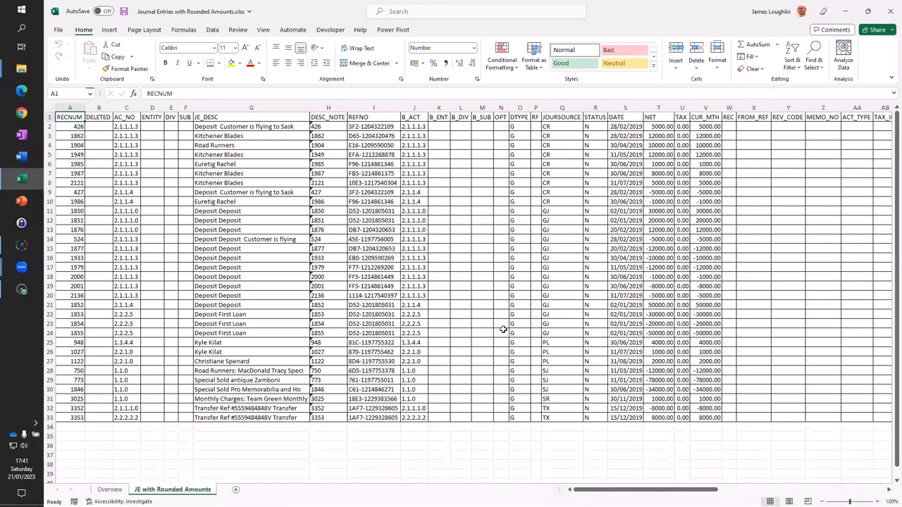
left_click(887, 10)
left_click(886, 11)
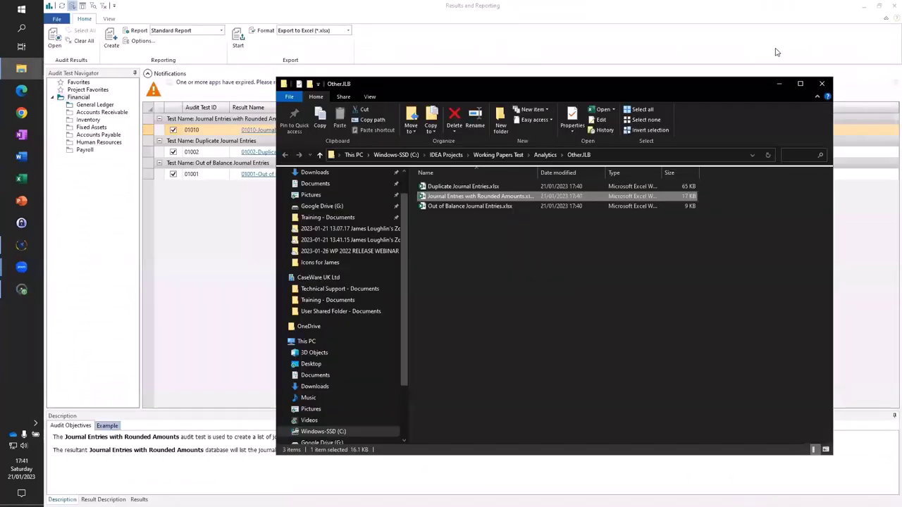
Step: Close the audit test results and the Financial app workflow to return to the Working Papers document manager
left_click(776, 50)
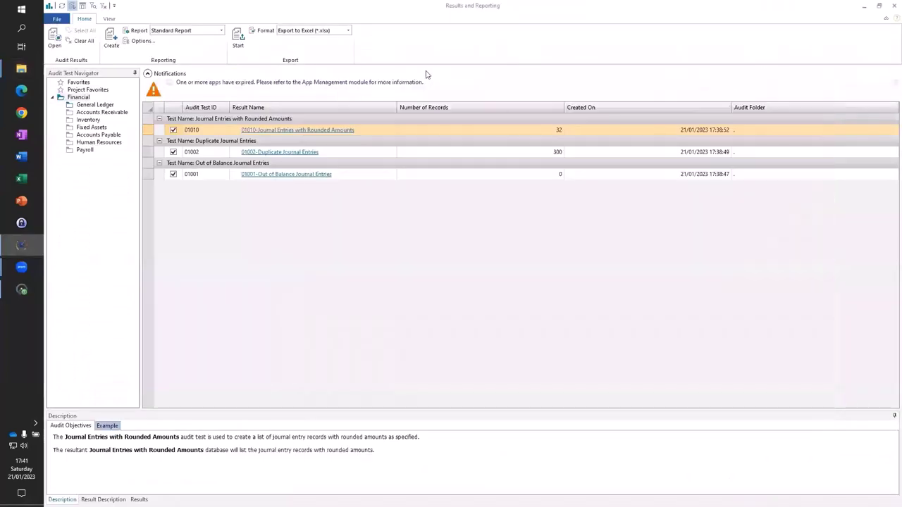
left_click(890, 5)
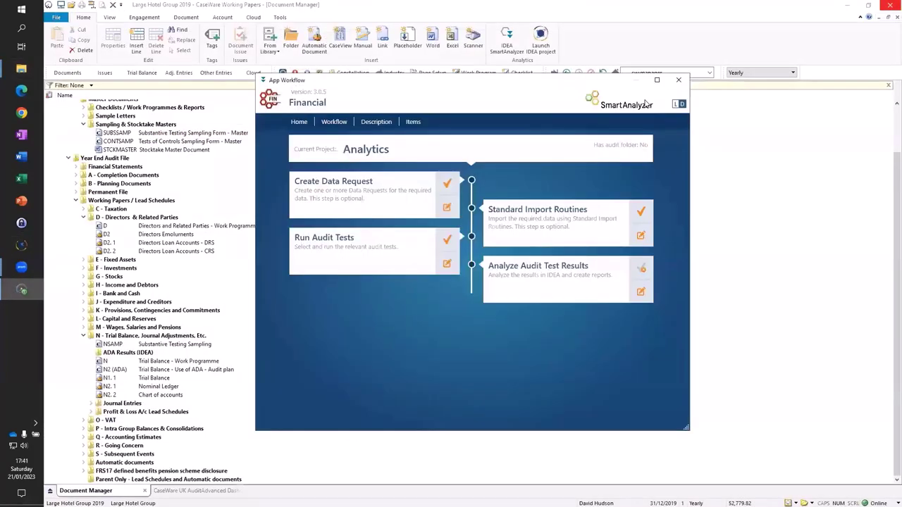
left_click(679, 79)
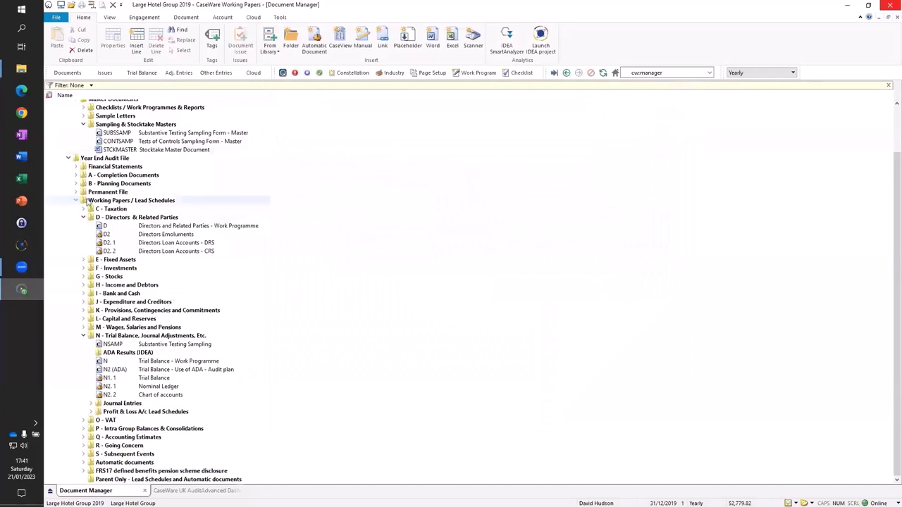
Step: Add the three exported journal entry workbooks from the export folder to the ADA Results (IDEA) folder in Working Papers
left_click(22, 70)
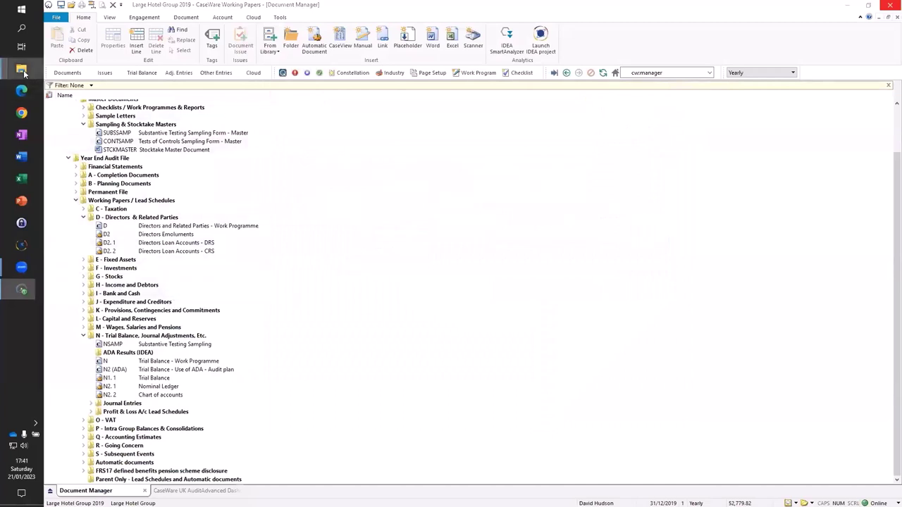
left_click(91, 88)
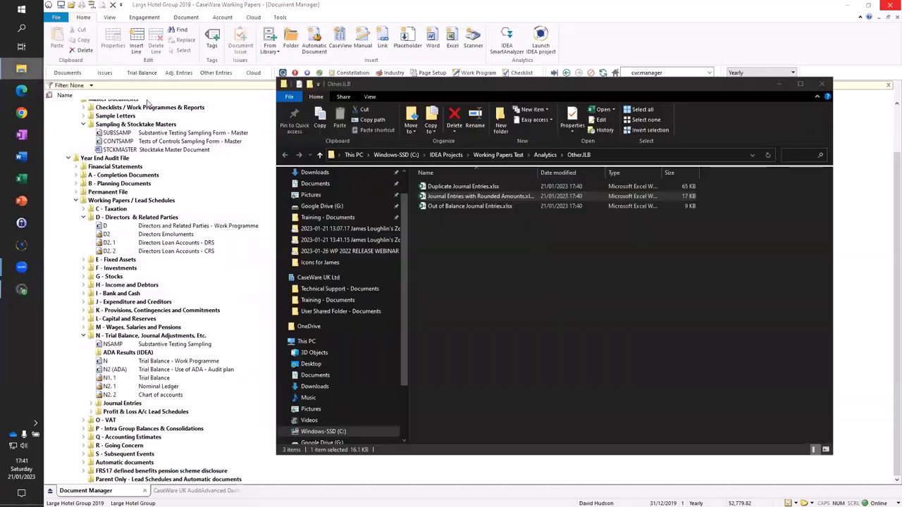
left_click(447, 188)
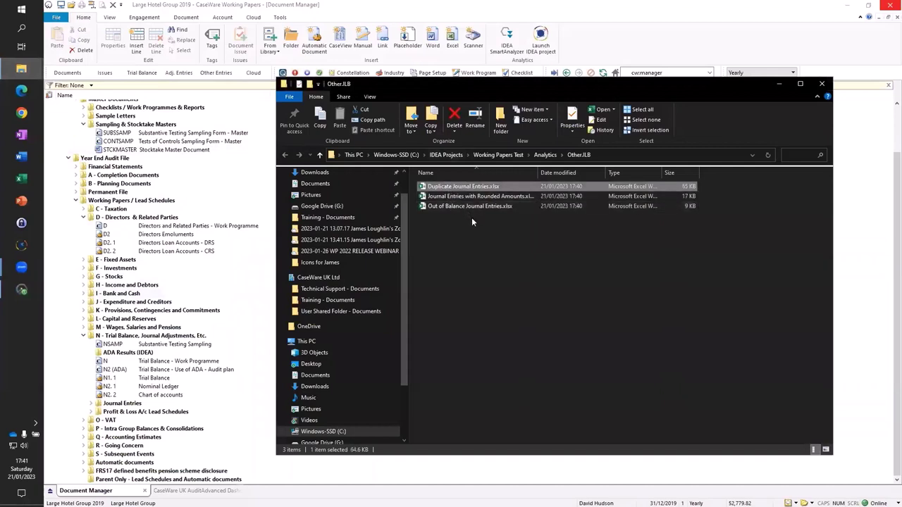
left_click(469, 205, "shift")
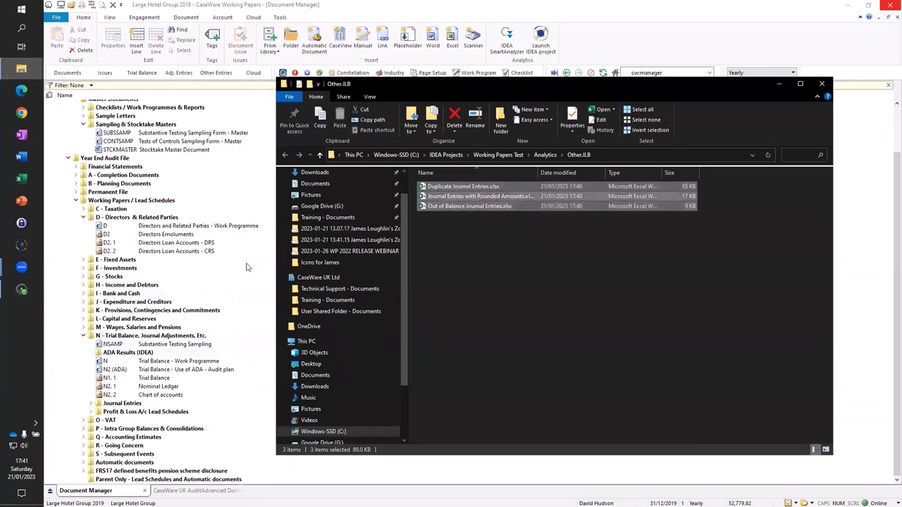
left_click_drag(247, 266, 159, 357)
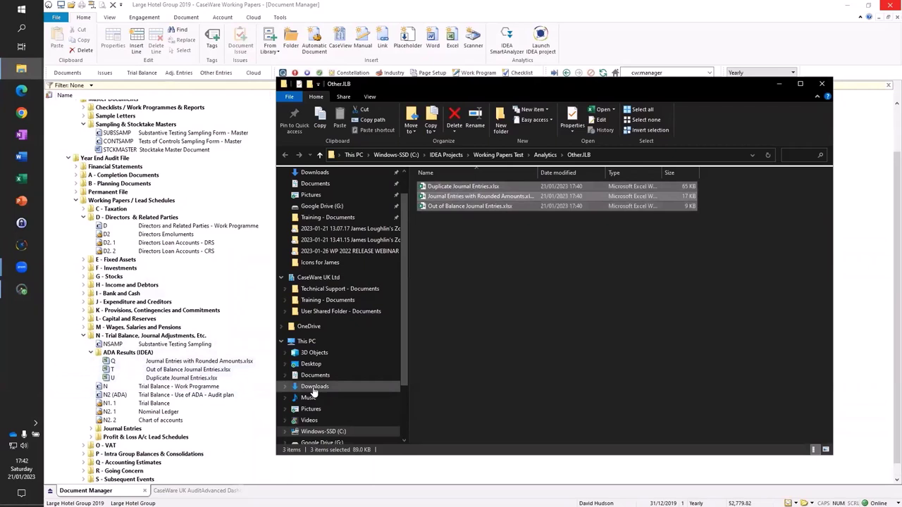
left_click(781, 84)
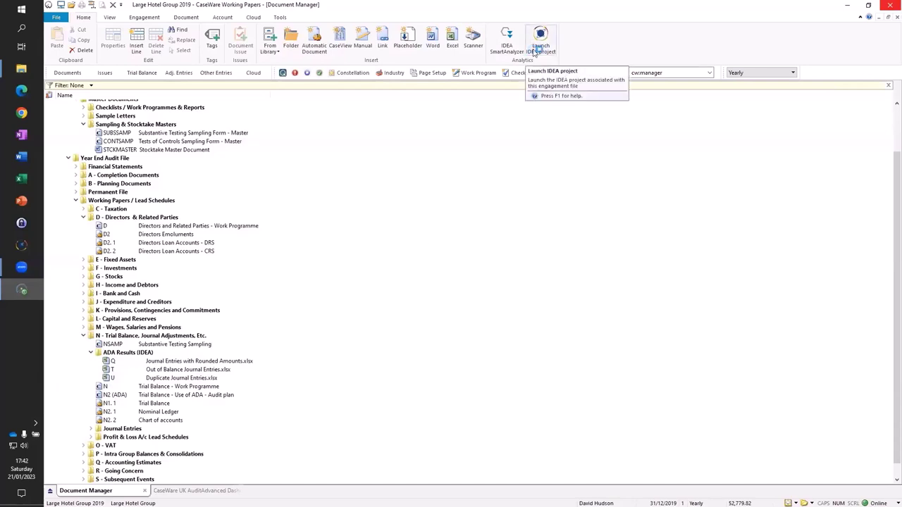
Step: Launch the IDEA project associated with the engagement file and open the General Ledger Database
left_click(535, 54)
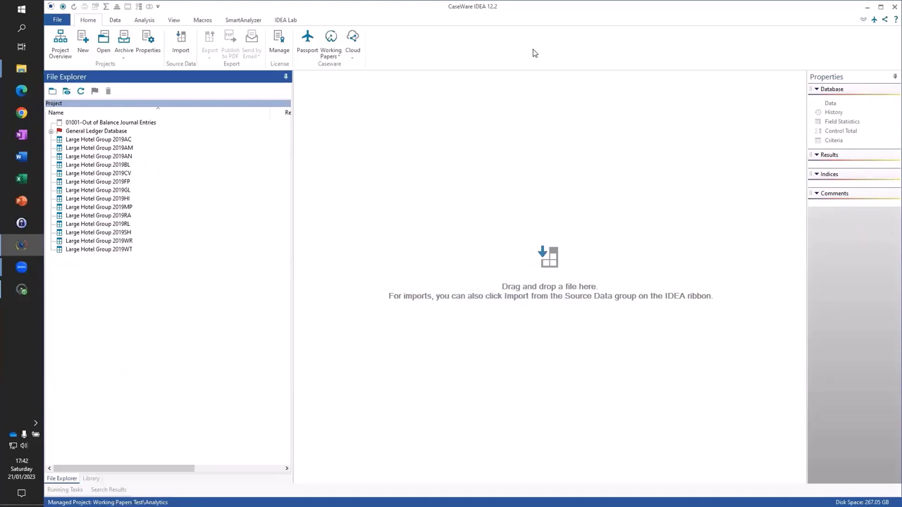
double_click(96, 132)
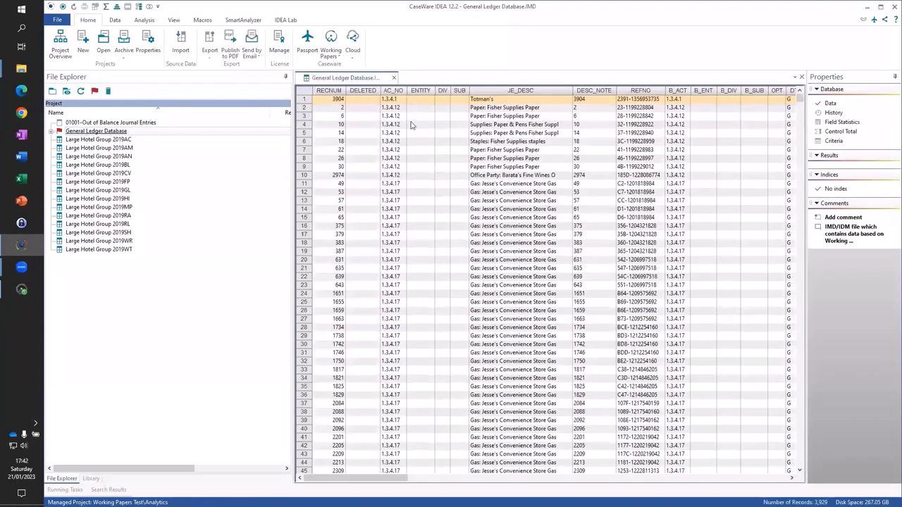
Step: Show the Duplicate Key analysis options for the General Ledger Database
left_click(144, 20)
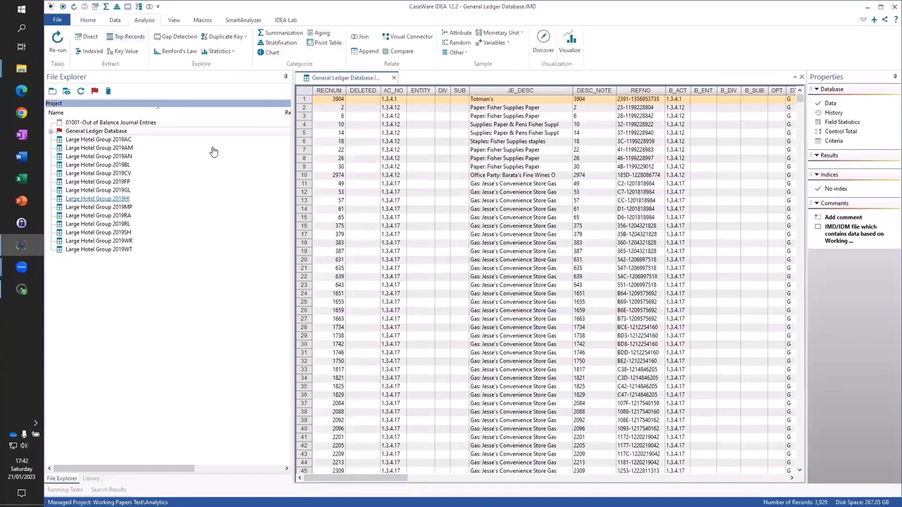
left_click(244, 37)
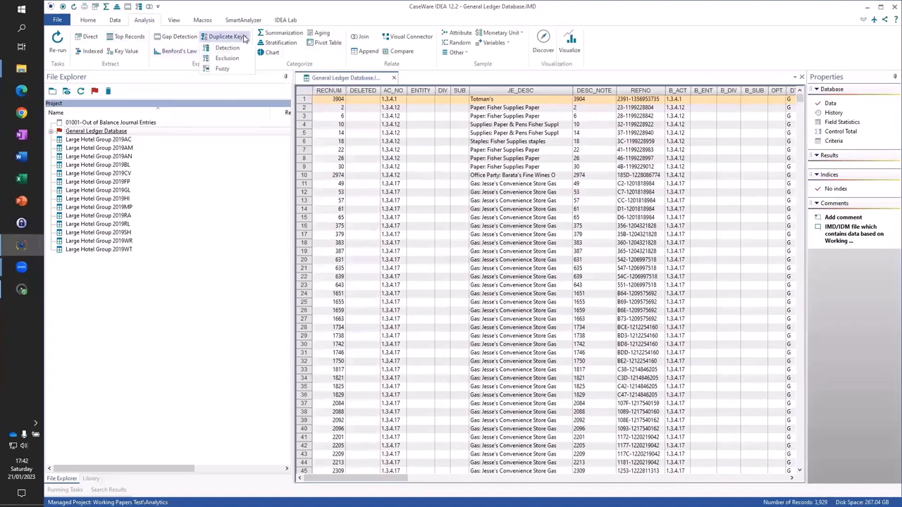